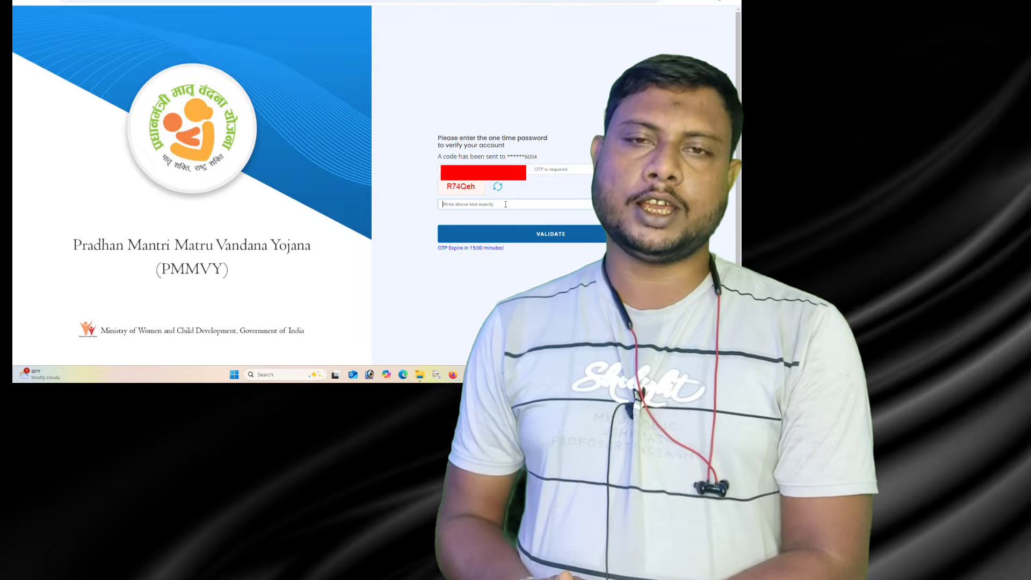
Step: Type the captcha text shown on the verification page into its box
type("R74")
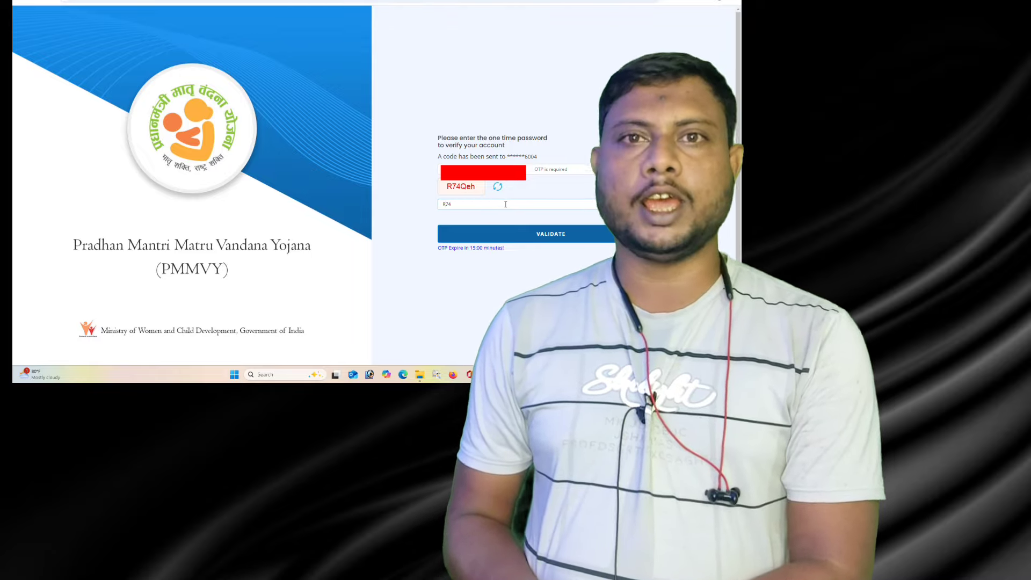
type("Qeh")
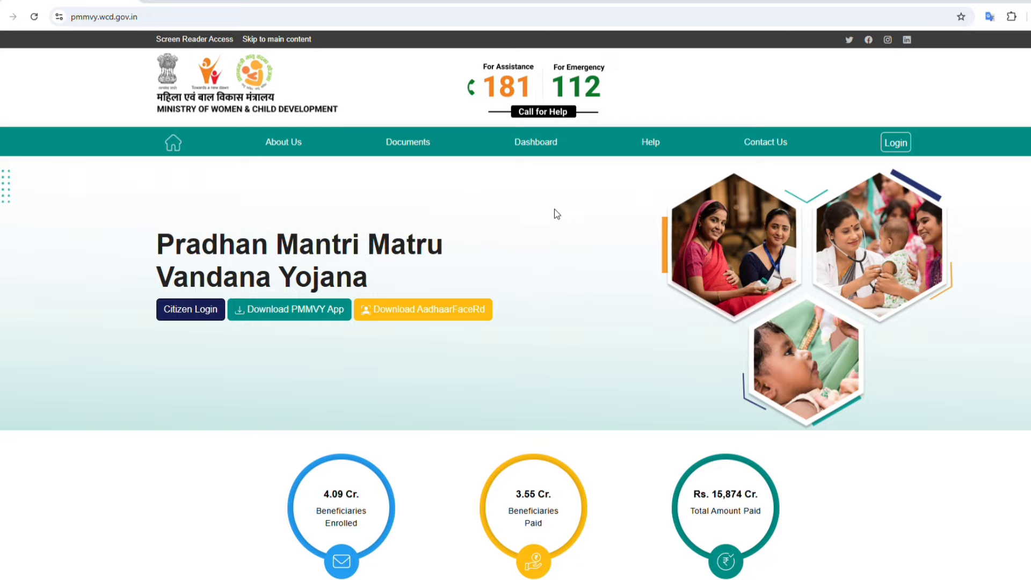
Step: Go from the PMMVY homepage to the citizen login page asking for a mobile number
left_click(908, 143)
left_click(172, 318)
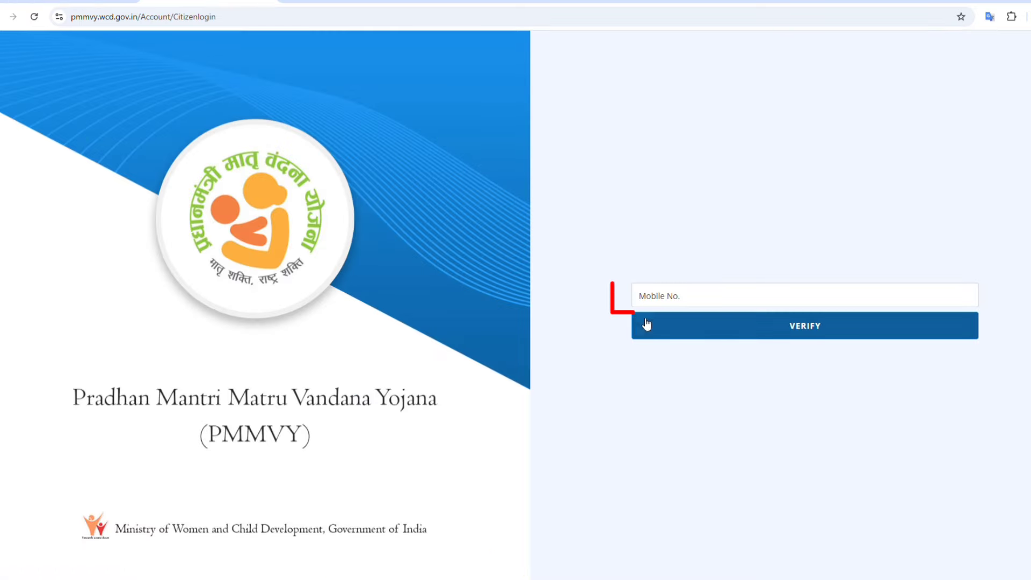
Step: Enter the citizen's mobile number and submit it for verification
left_click(635, 296)
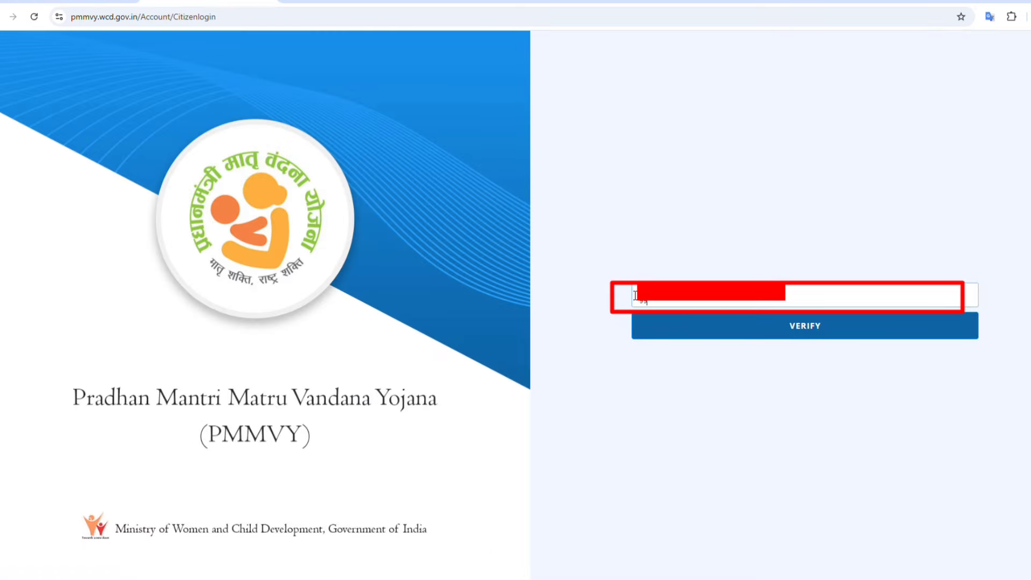
left_click(813, 334)
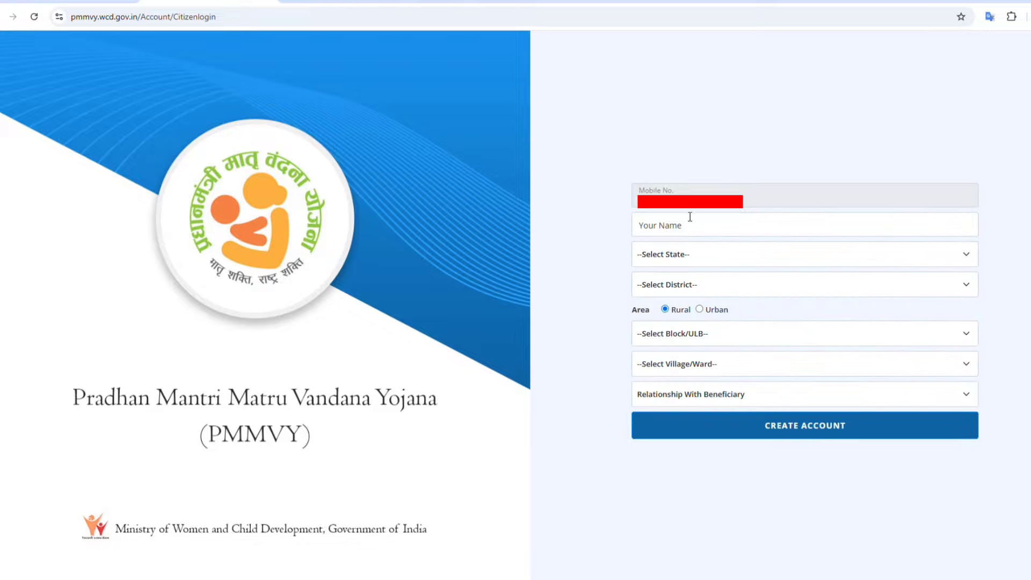
Step: Browse the state and block lists without choosing, then return to re-enter the mobile number
left_click(691, 256)
scroll(671, 429, "down", 5)
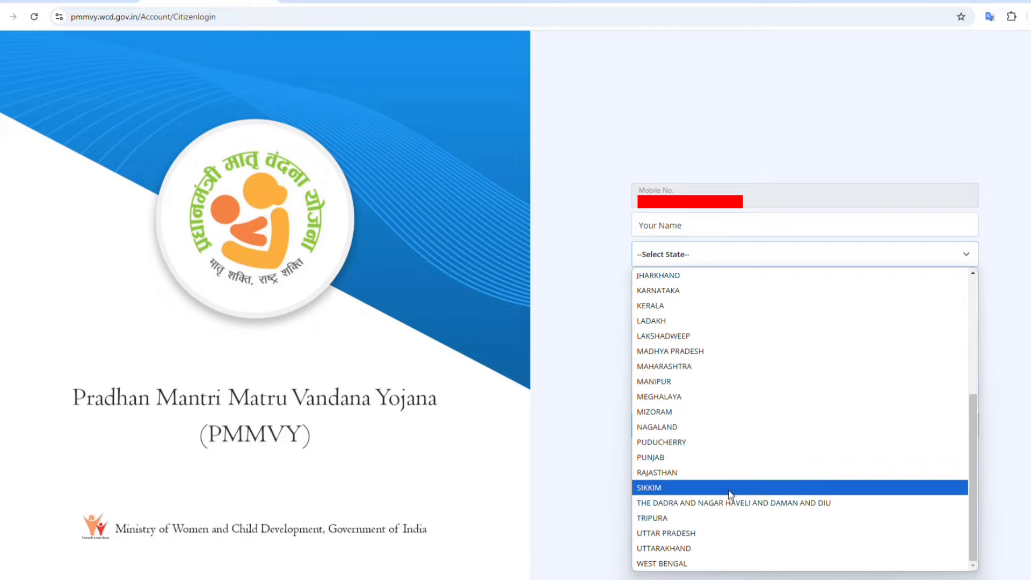
left_click(594, 428)
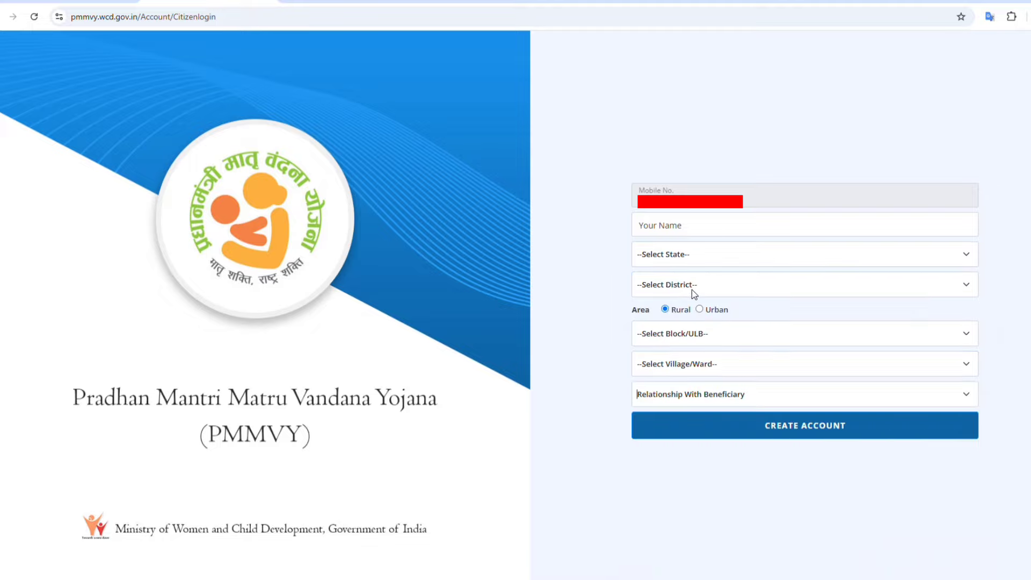
left_click(711, 332)
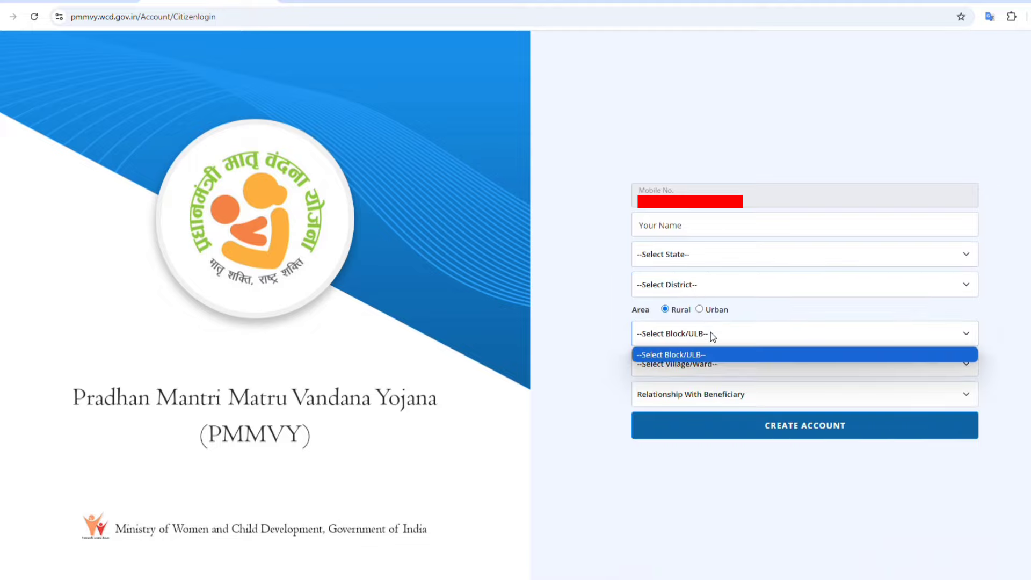
left_click(711, 333)
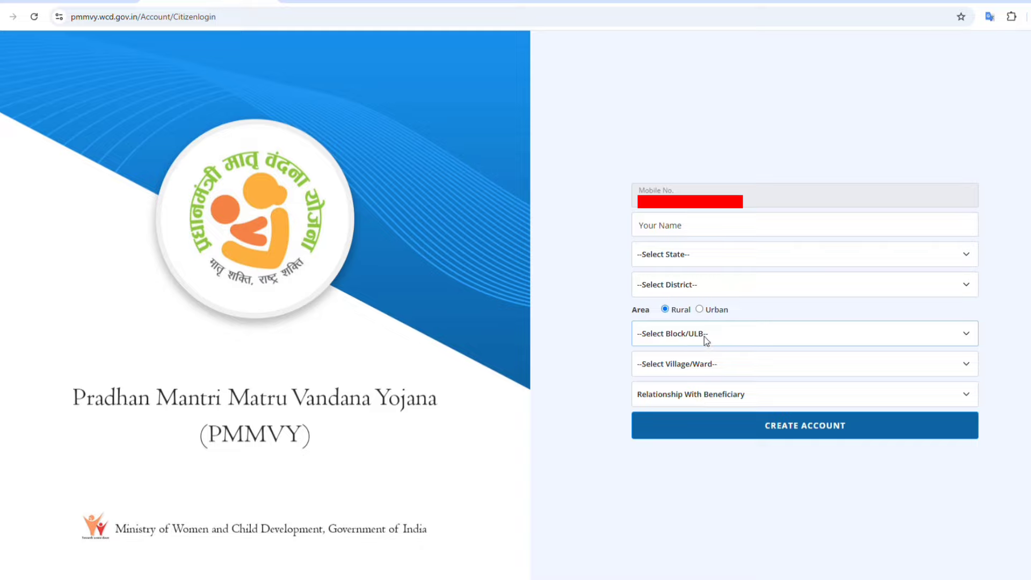
left_click(817, 427)
left_click(703, 297)
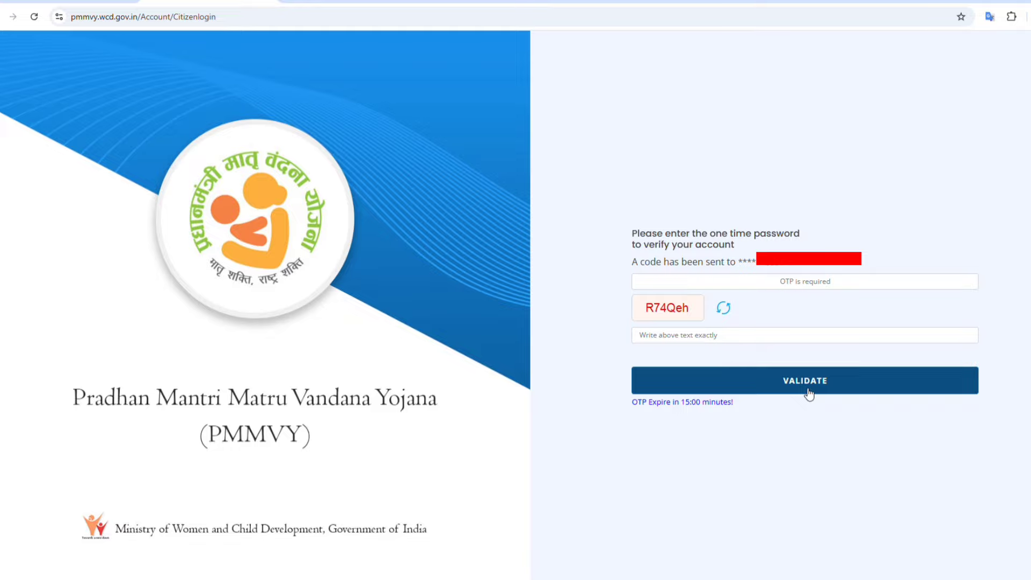
Step: Validate the OTP to log in, then open Data Entry > Beneficiary Registration
left_click(787, 381)
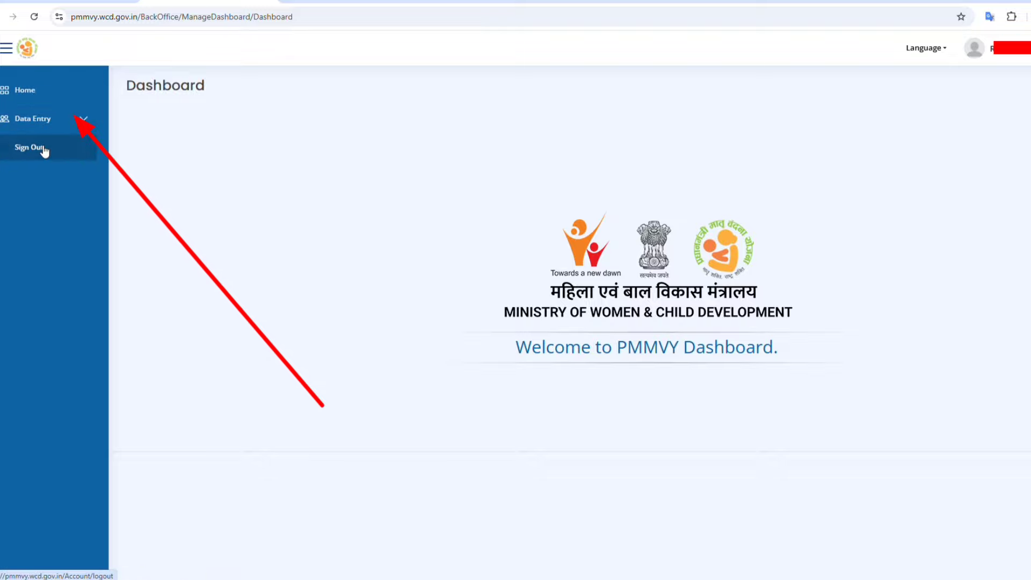
left_click(62, 129)
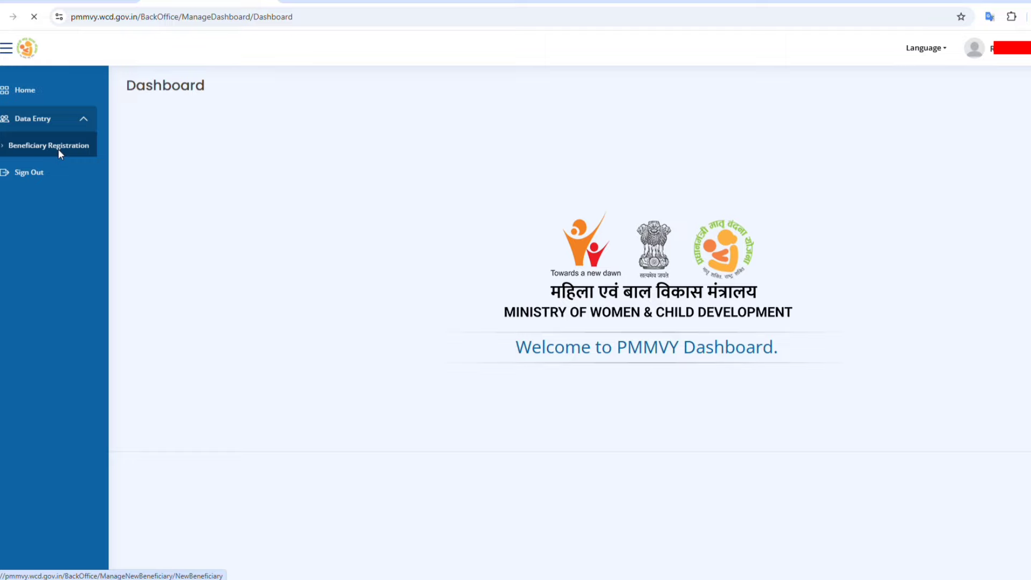
left_click(61, 152)
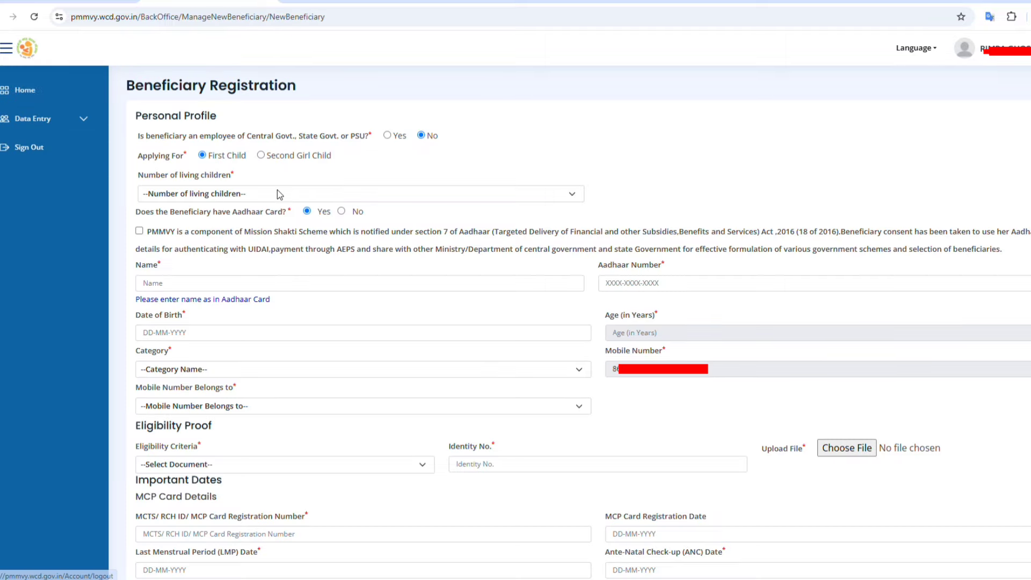
scroll(284, 194, "down", 4)
scroll(308, 224, "down", 1)
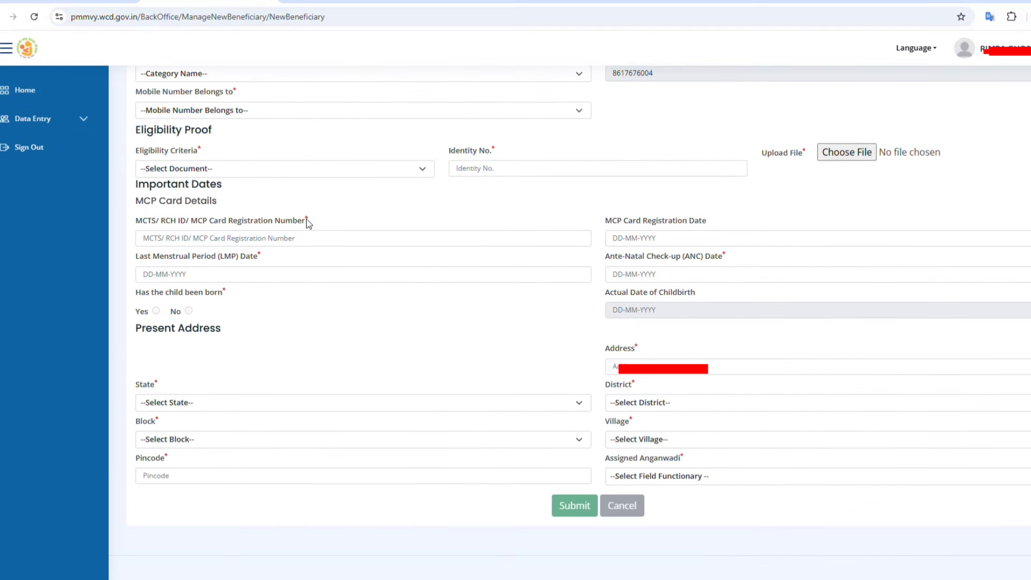
scroll(378, 271, "up", 5)
scroll(379, 273, "up", 1)
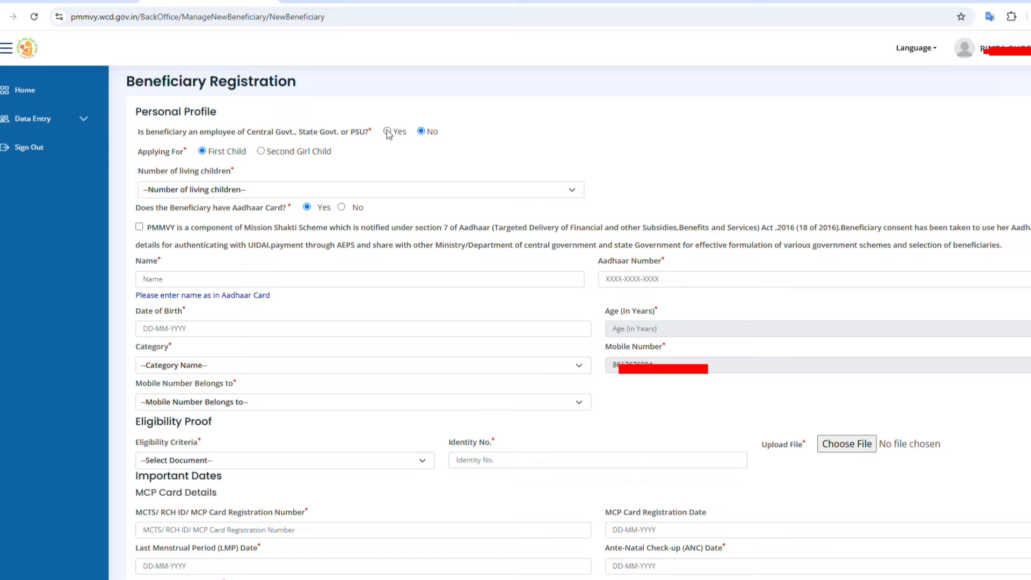
Step: Set Number of living children to 1
left_click(199, 192)
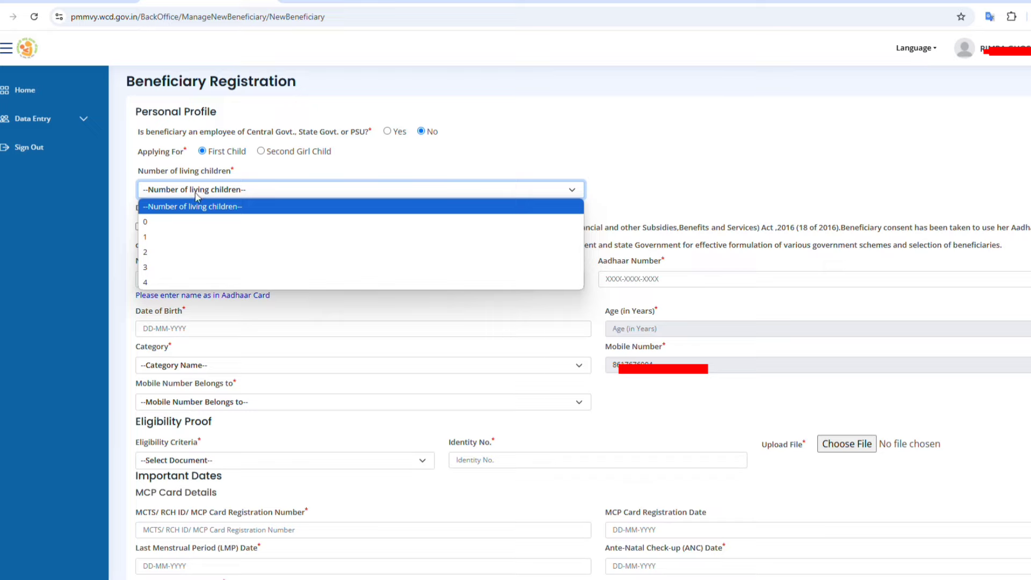
left_click(167, 237)
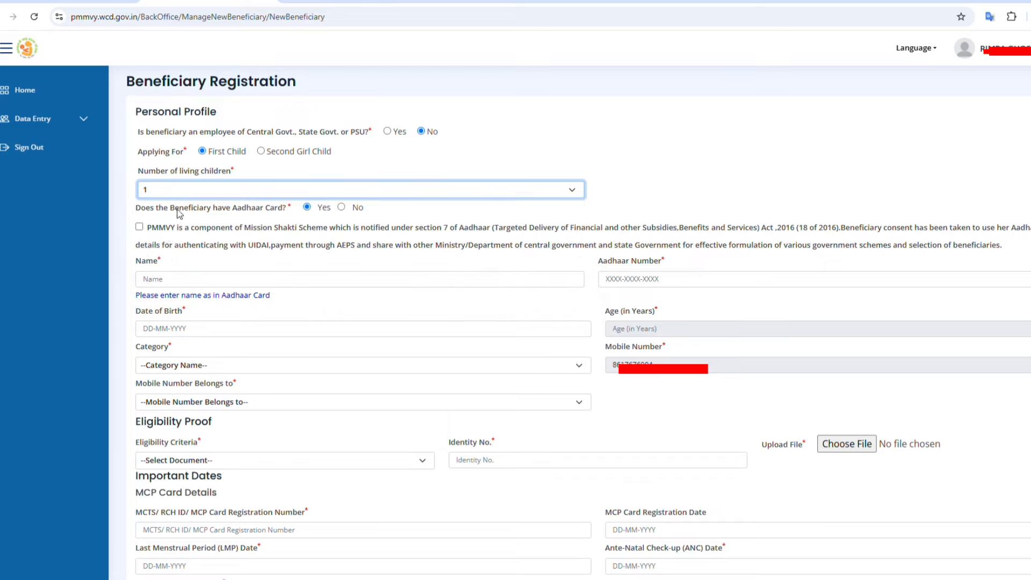
left_click(195, 191)
left_click(195, 191)
Step: Tick the consent to use Aadhaar for PMMVY
left_click_drag(142, 209, 263, 215)
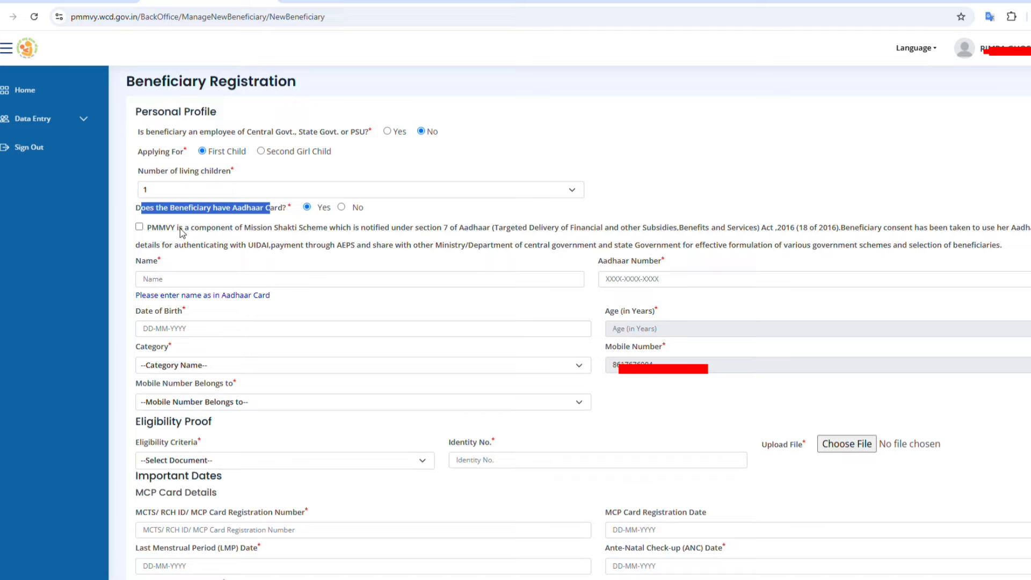
left_click(139, 227)
left_click(176, 280)
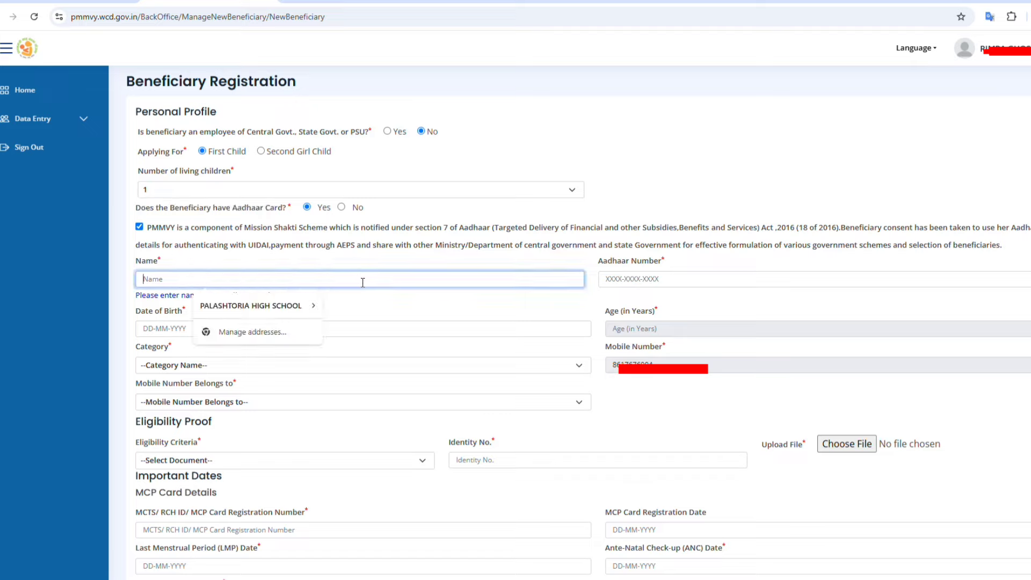
left_click(384, 299)
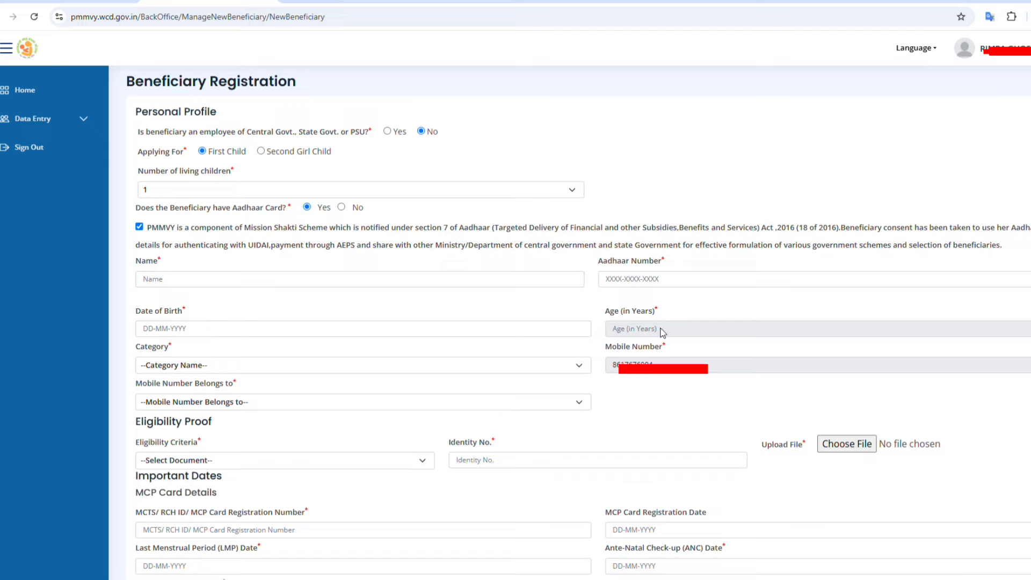
Step: Choose Category OTHERS, mobile owner Self, and eligibility Women holding E-shram card
left_click(160, 368)
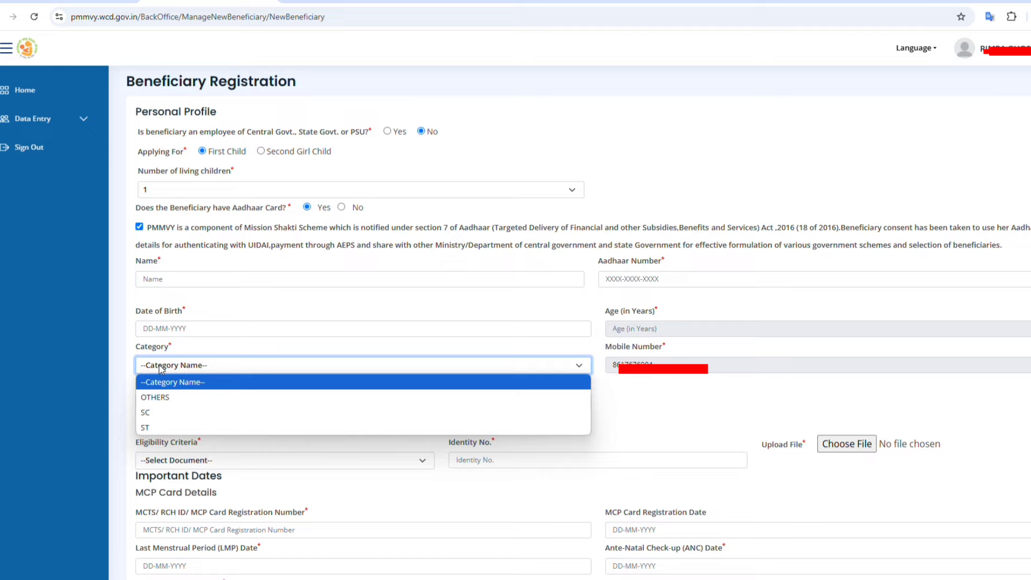
left_click(172, 397)
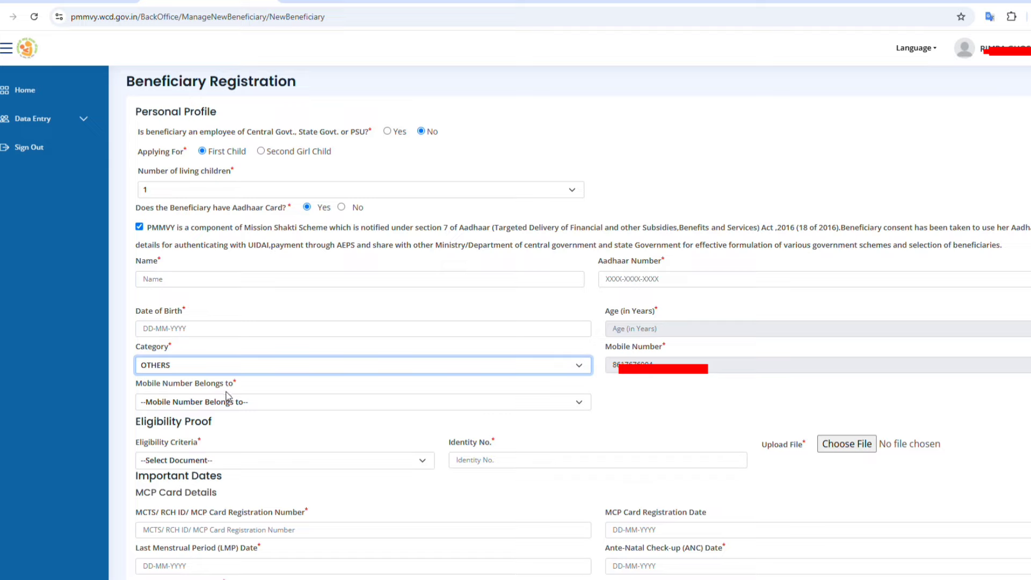
left_click(226, 403)
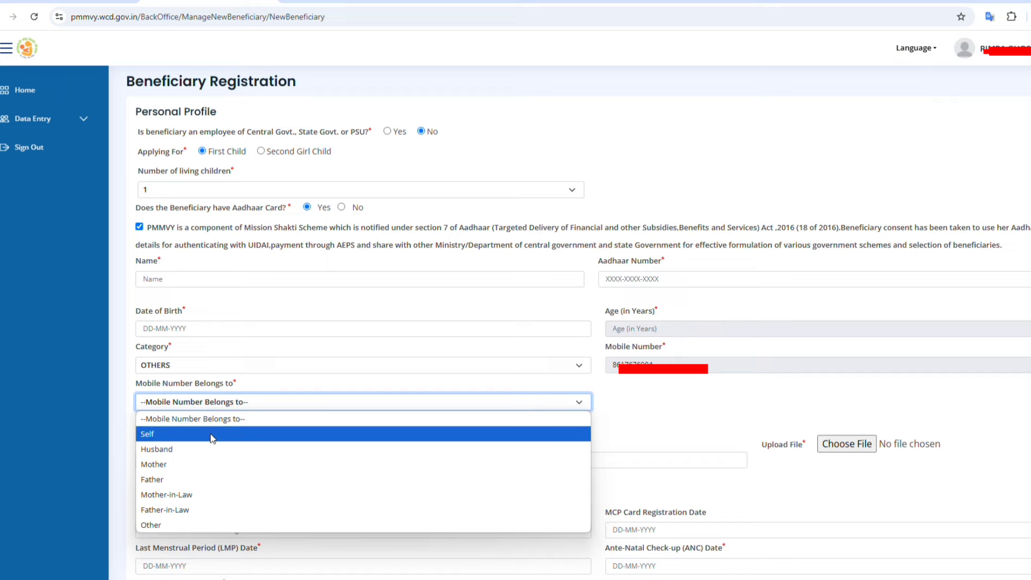
left_click(212, 435)
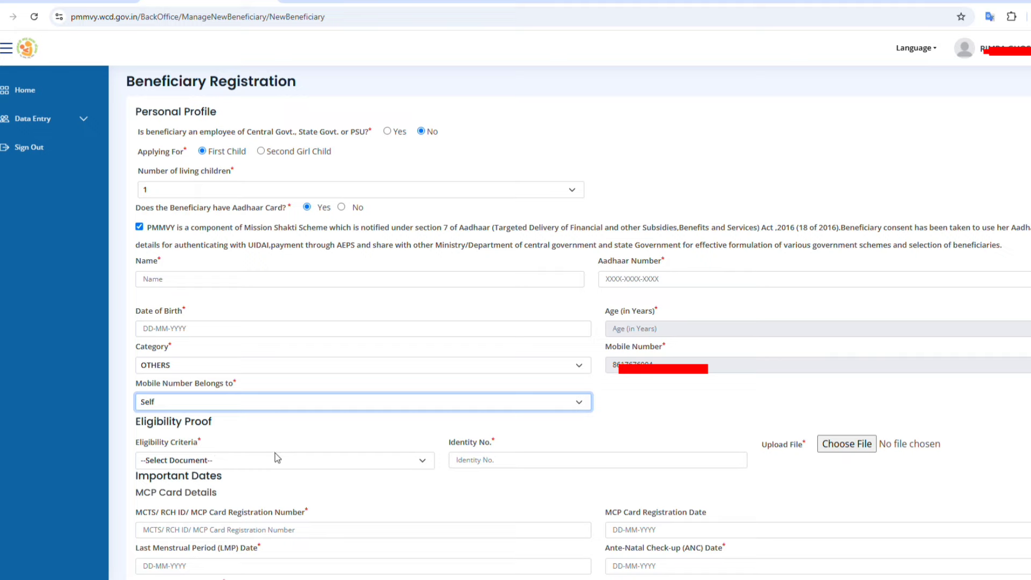
left_click(261, 462)
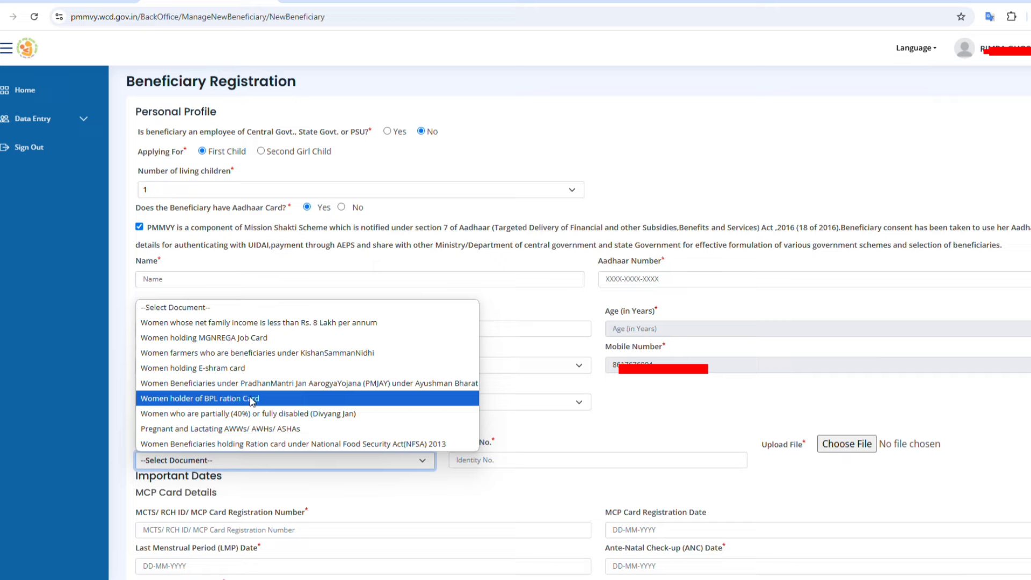
left_click(237, 370)
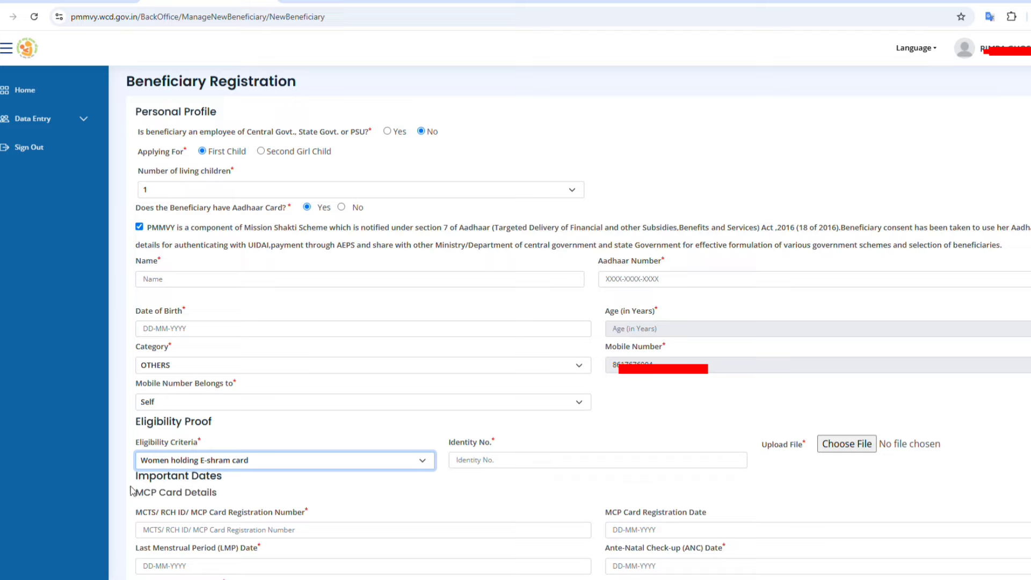
left_click_drag(132, 494, 221, 495)
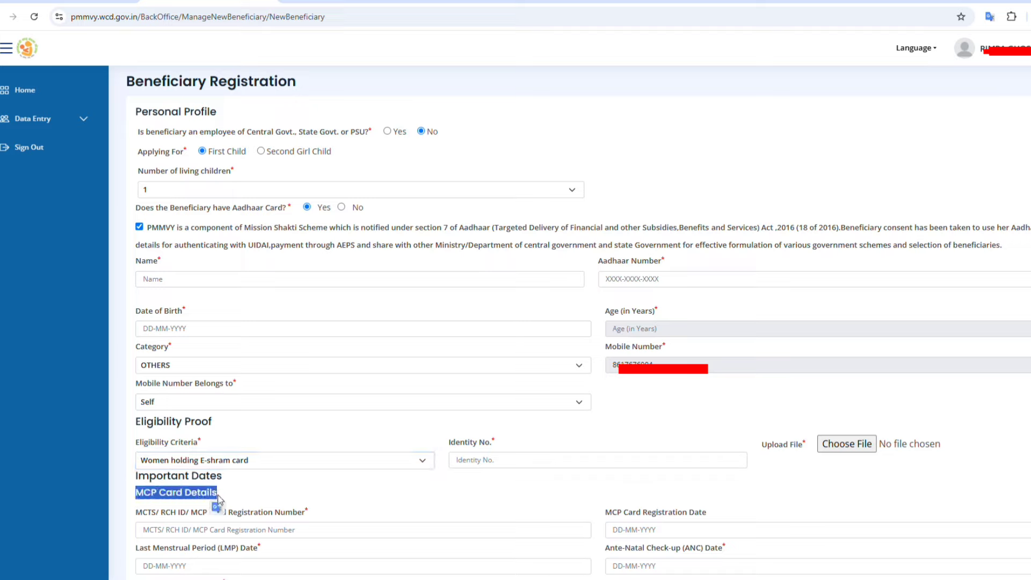
left_click(248, 492)
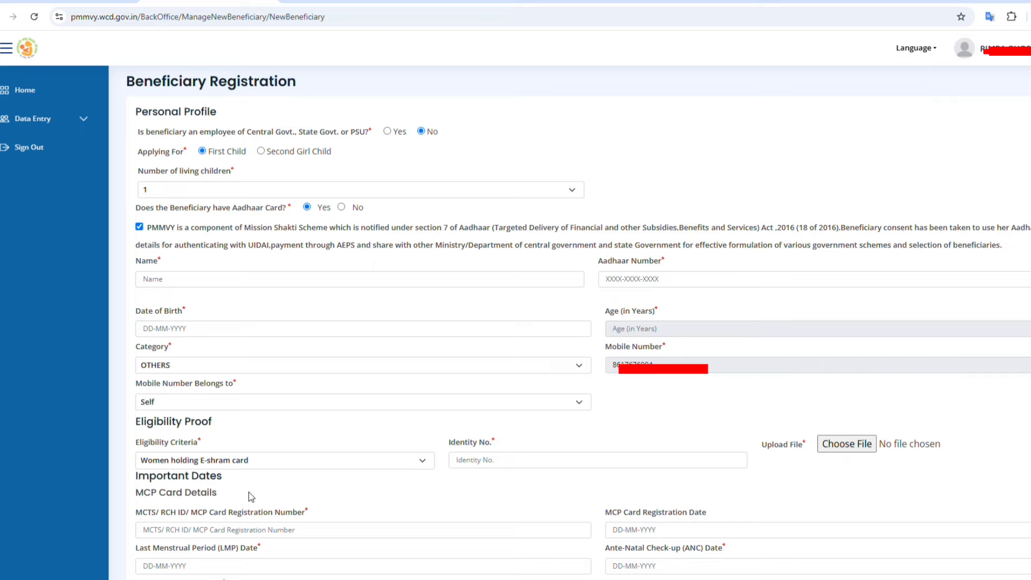
scroll(249, 492, "down", 7)
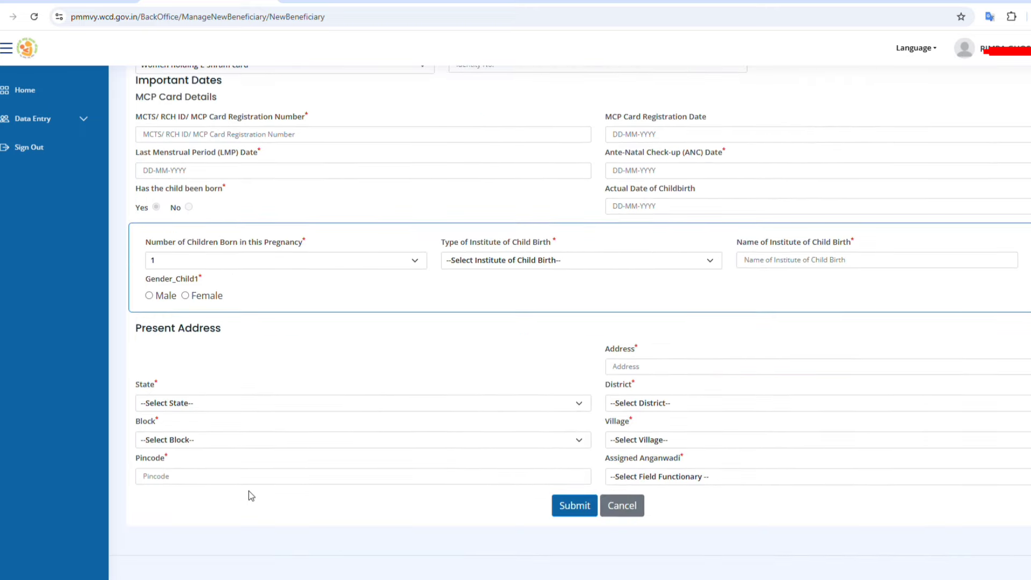